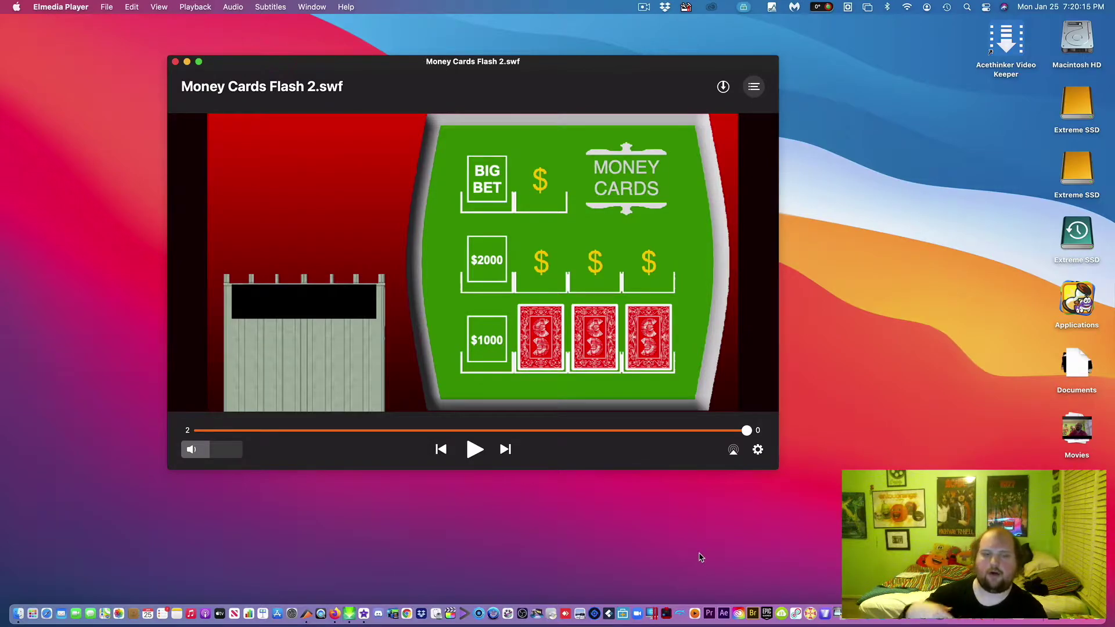
Deal three face-down cards into the $2000 row and one onto the Big Bet spot
key(space)
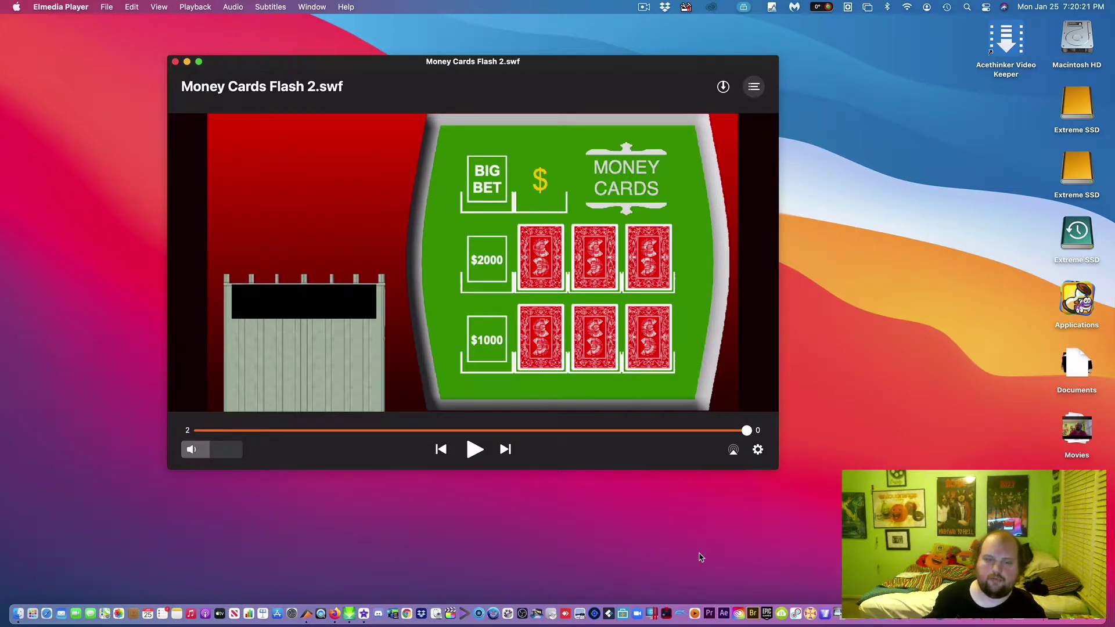
key(space)
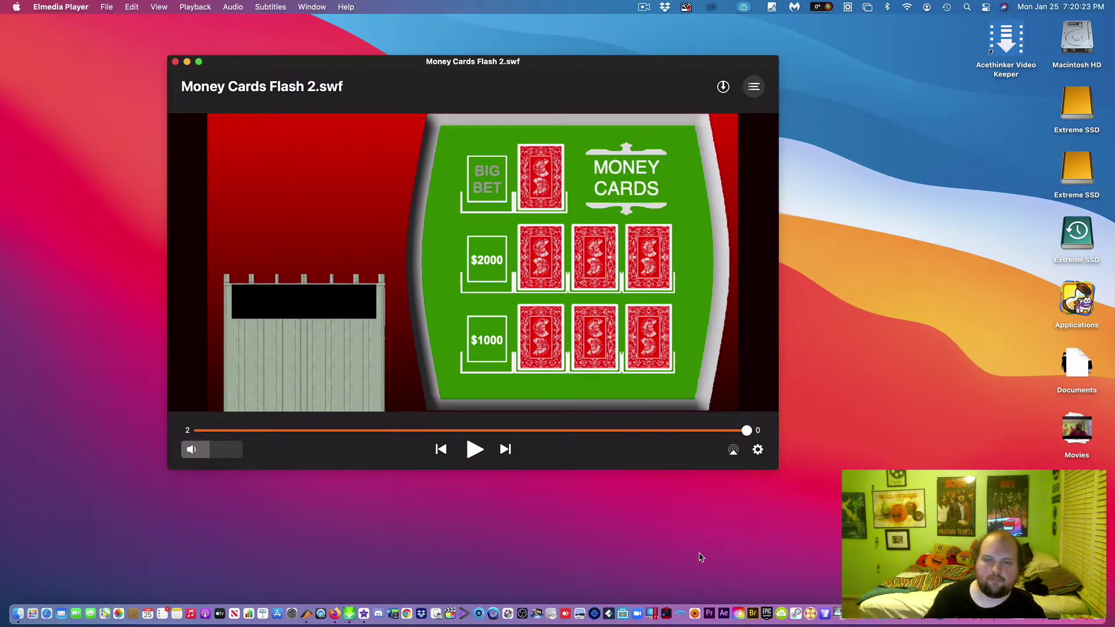